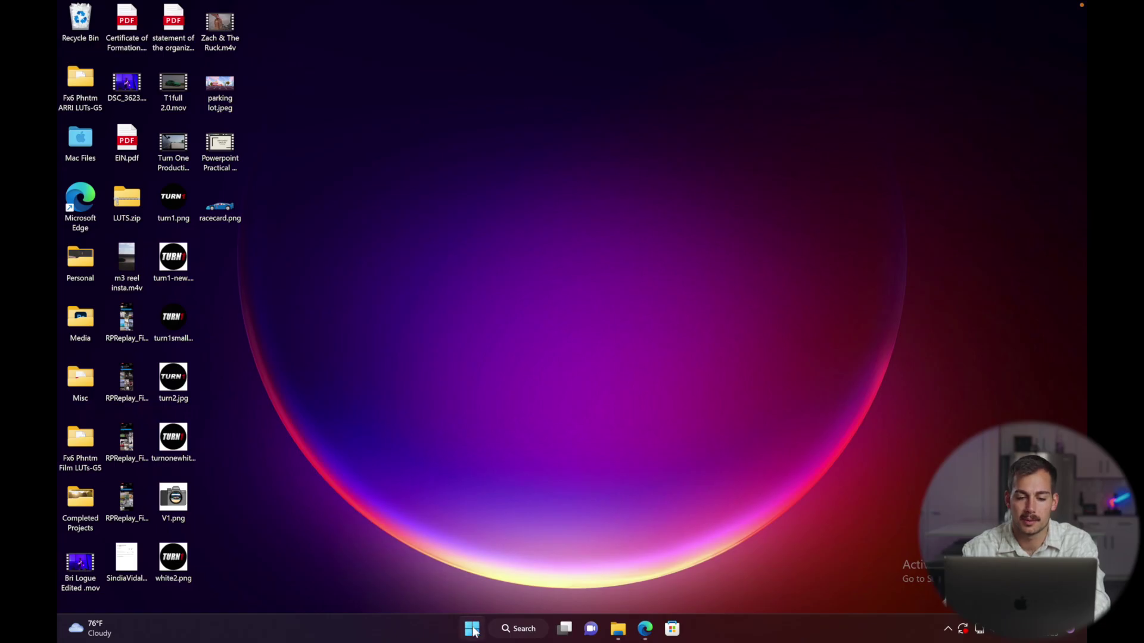
- Open Control Panel from Start search and set View by to Category
key("super")
type("cont")
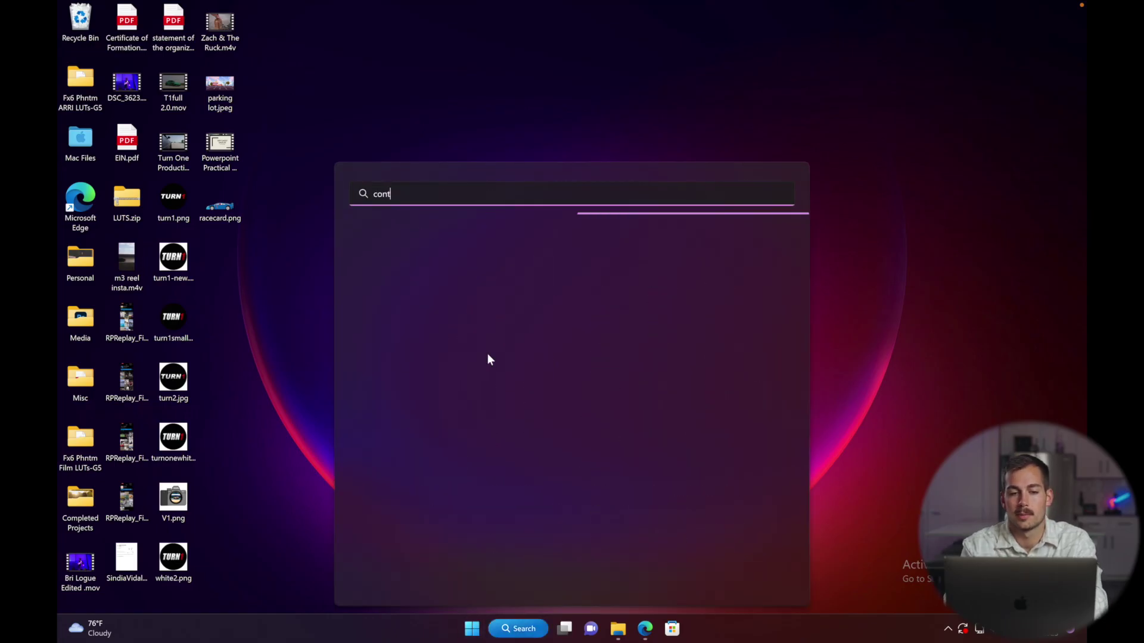
type("rol")
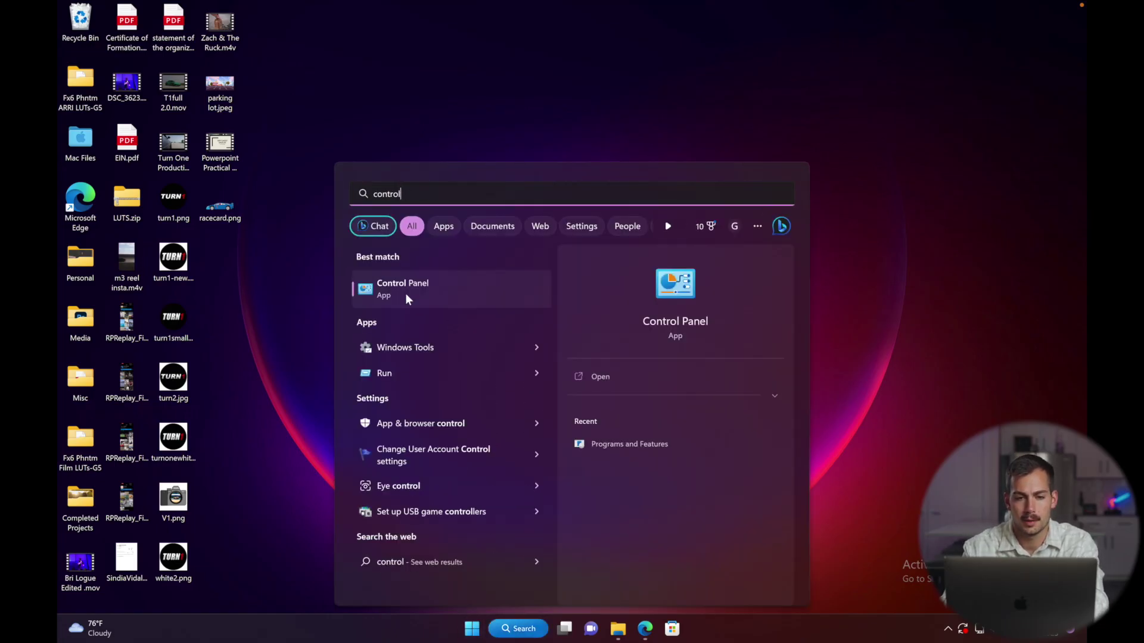
left_click(405, 293)
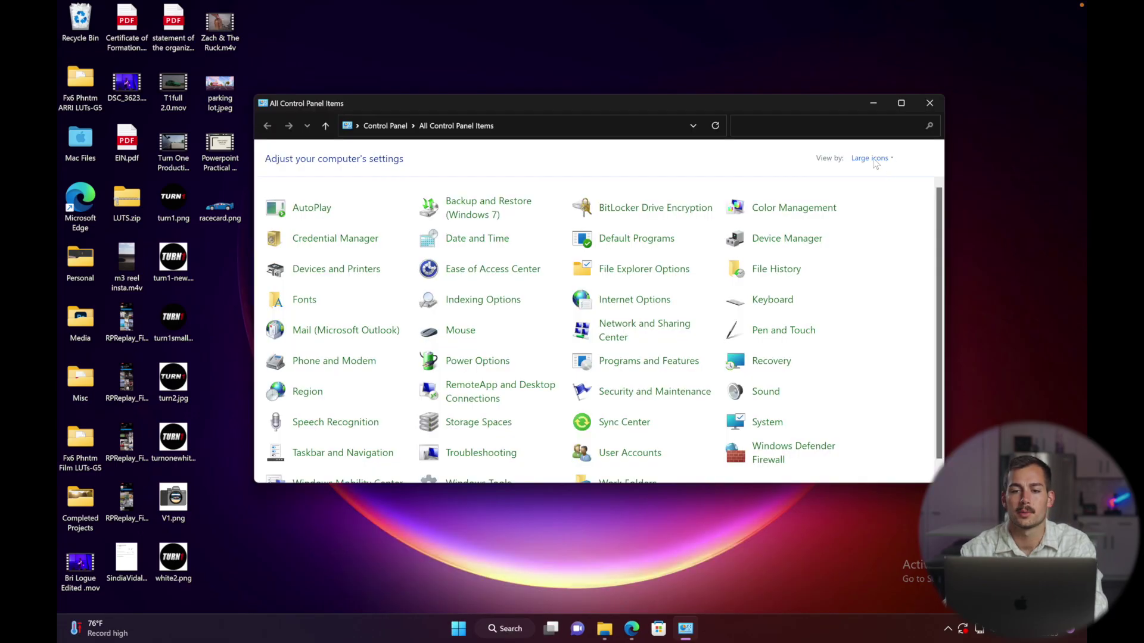
left_click(871, 158)
left_click(875, 173)
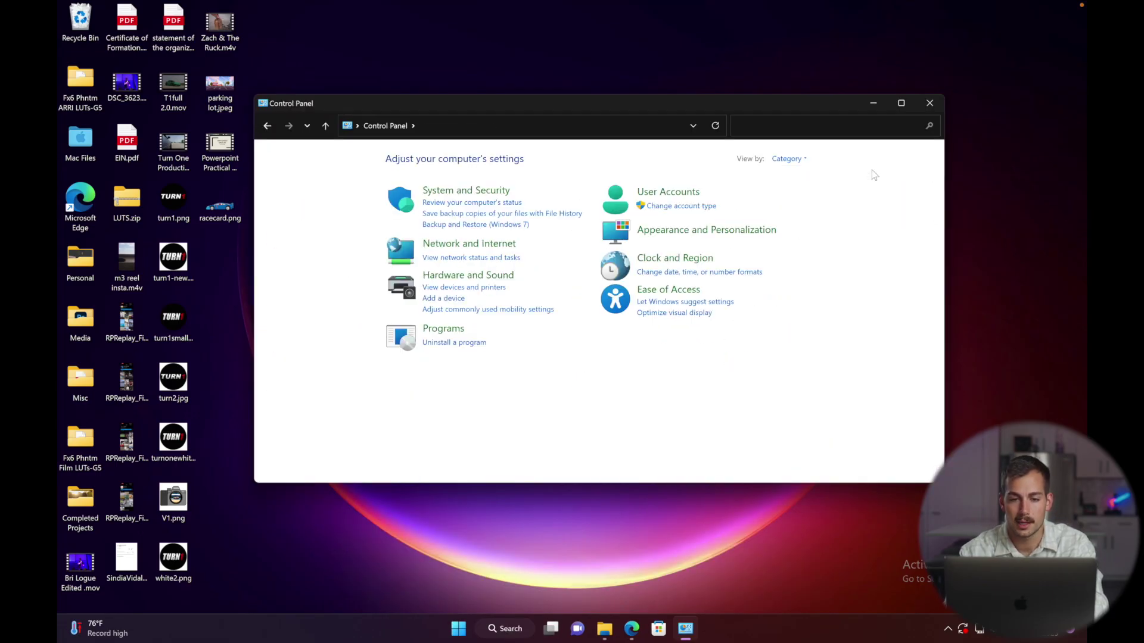
- Open the Parallels power plan's advanced power settings under Hardware and Sound > Power Options
left_click(455, 280)
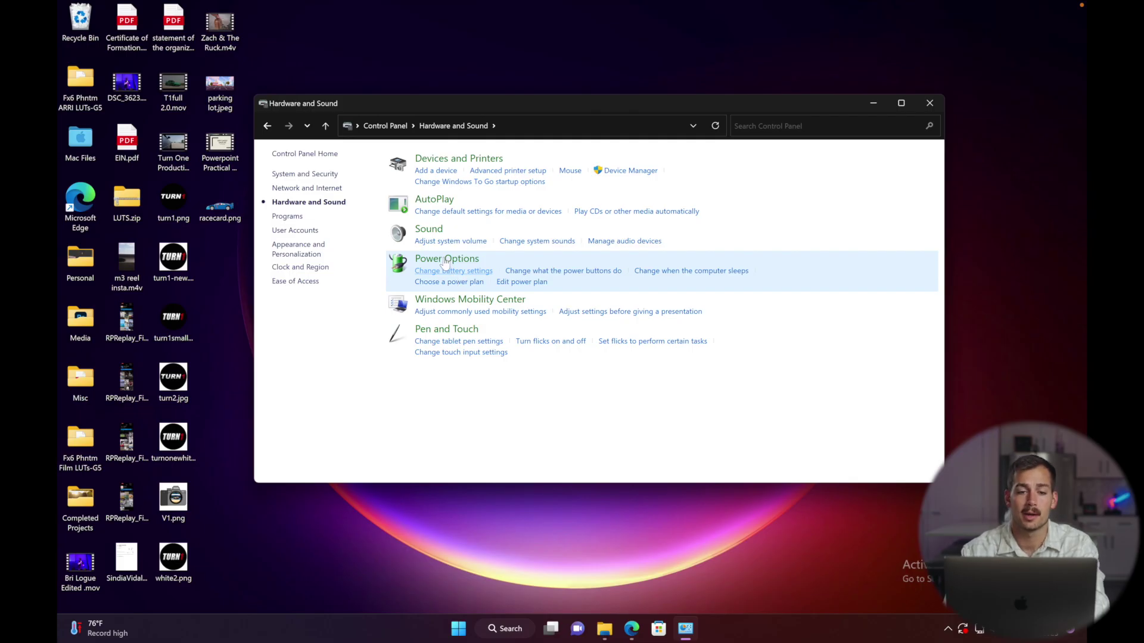
left_click(444, 260)
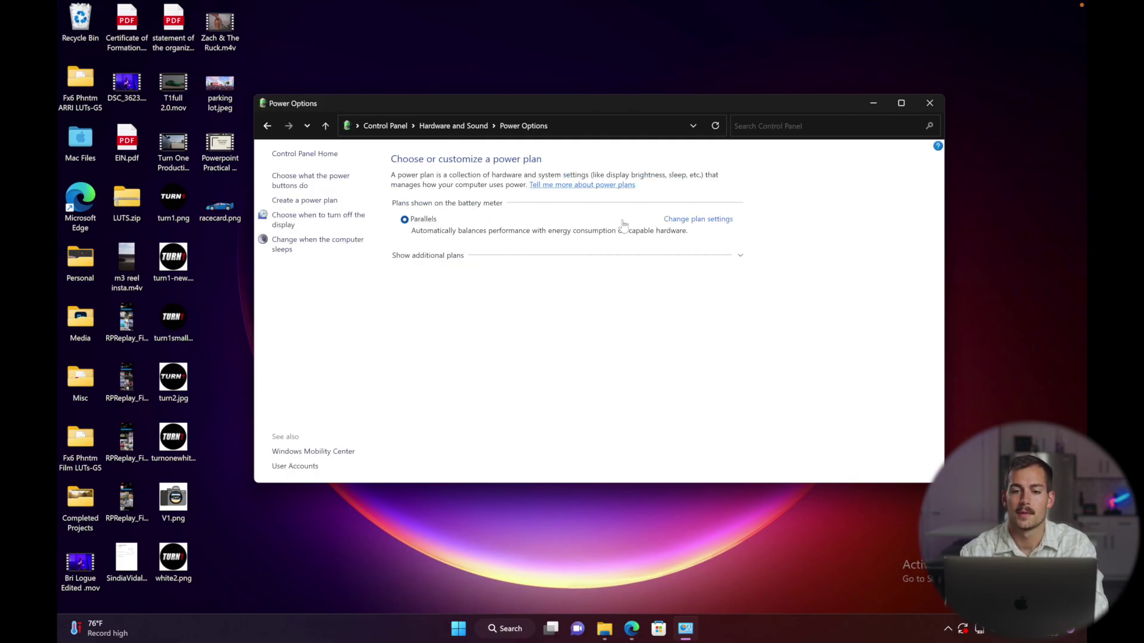
left_click(695, 220)
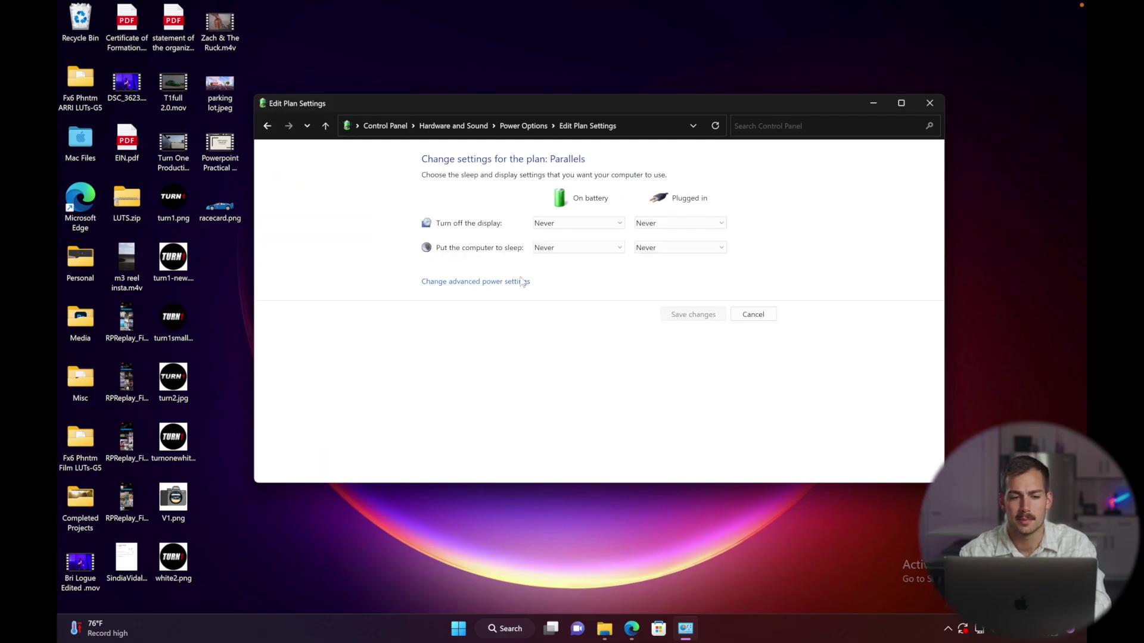
left_click(460, 282)
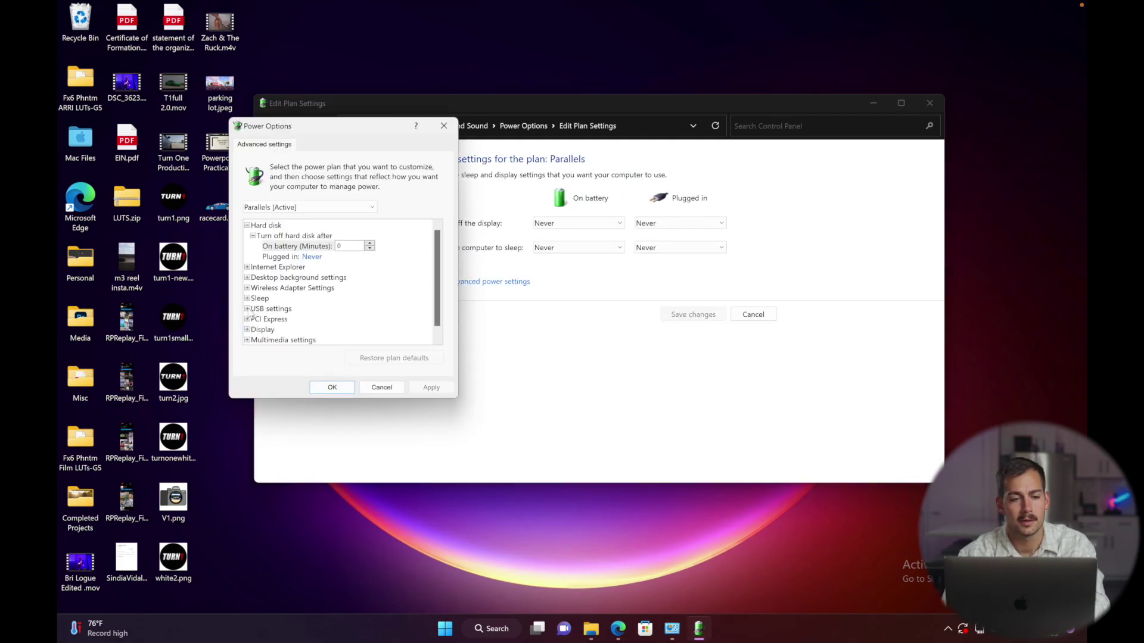
- Expand USB selective suspend setting and confirm it is Disabled on battery and plugged in
left_click(247, 309)
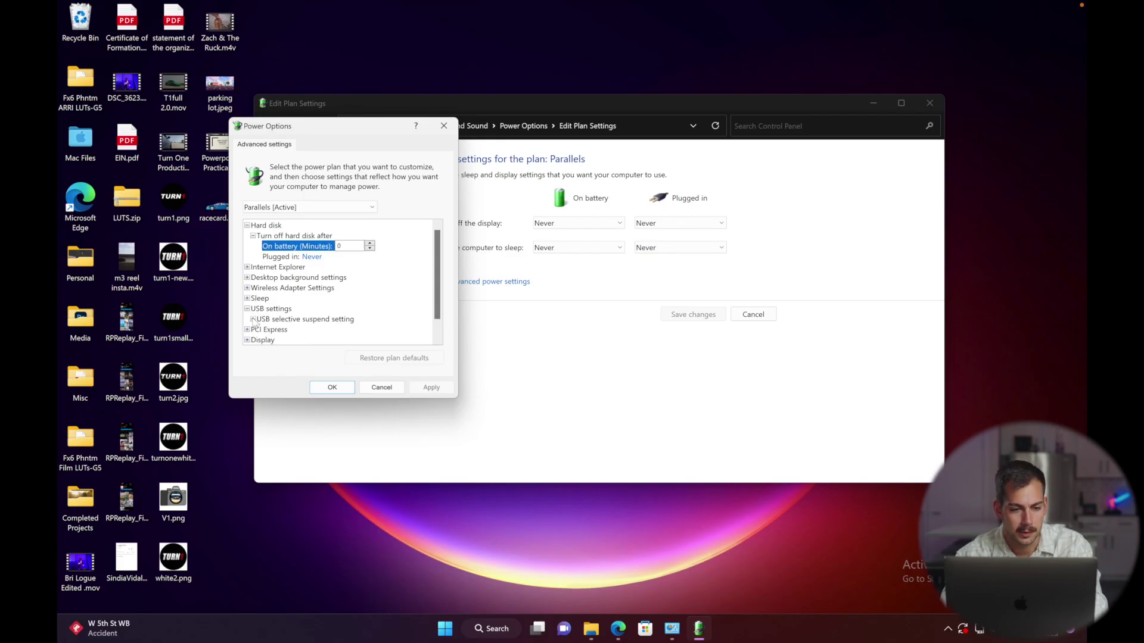
left_click(253, 319)
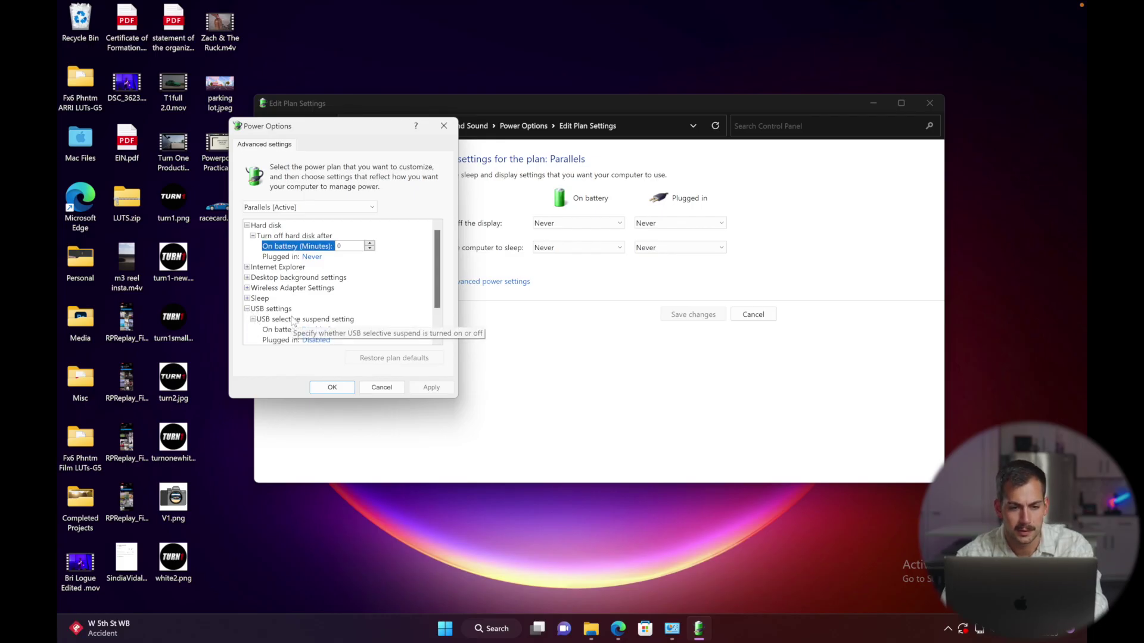
left_click_drag(437, 281, 437, 294)
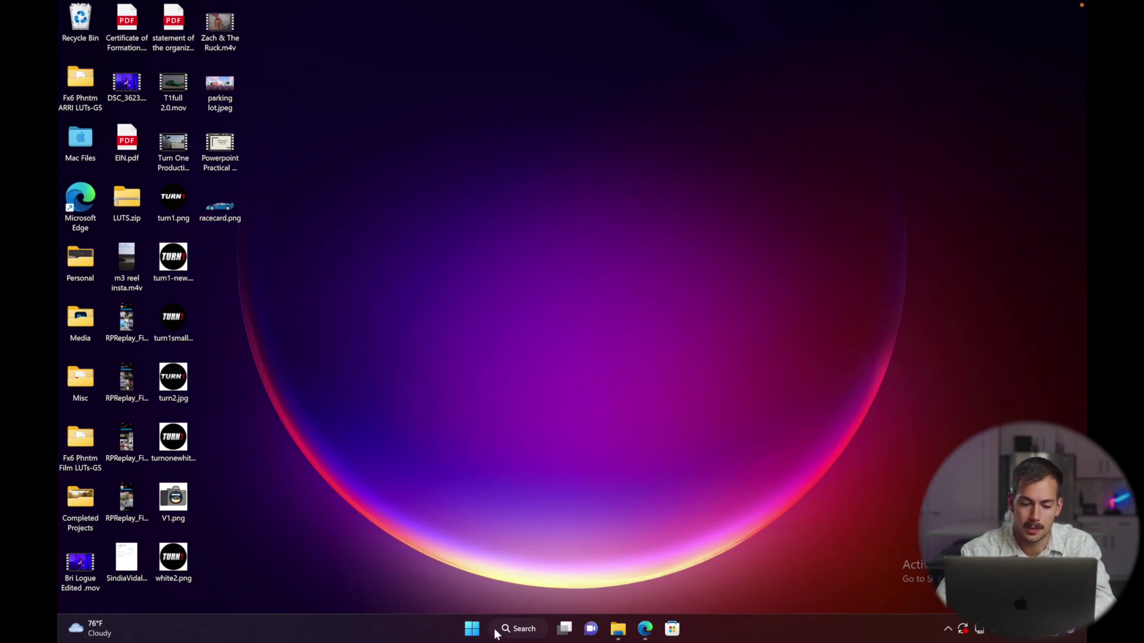
- Launch Command Prompt as administrator from Start search, accepting the UAC prompt
left_click(472, 629)
type("cmd")
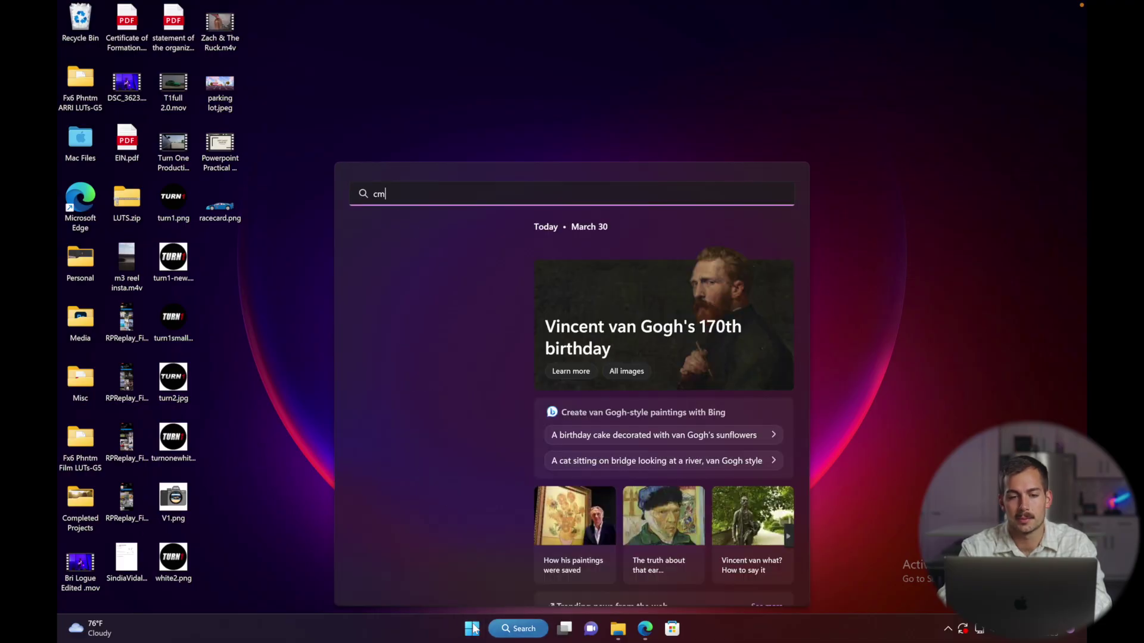
right_click(407, 285)
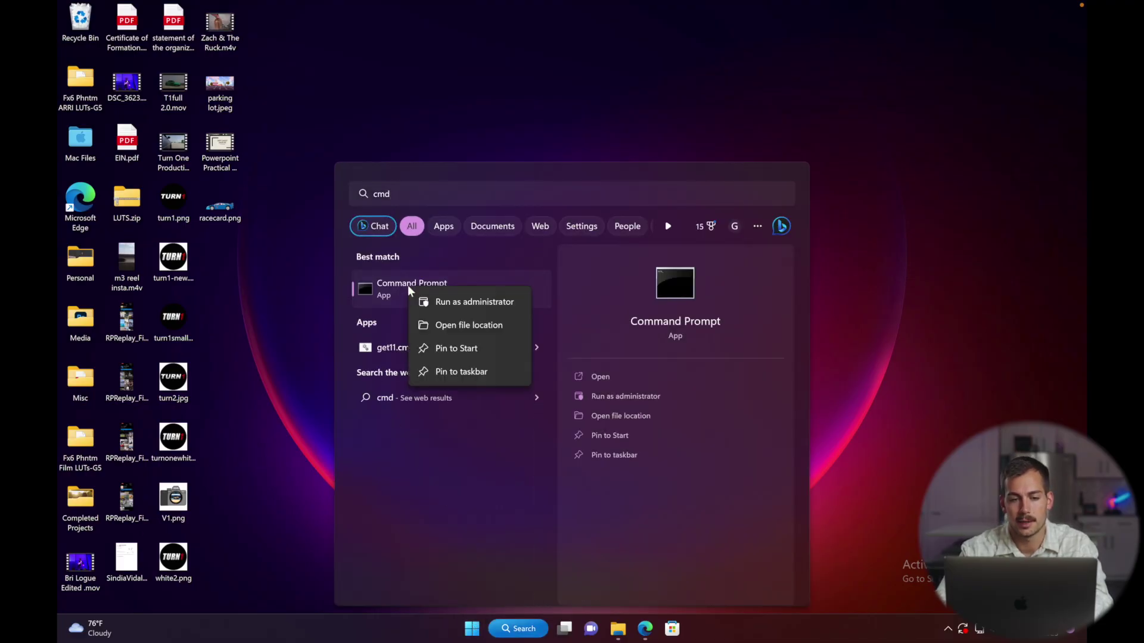
left_click(451, 302)
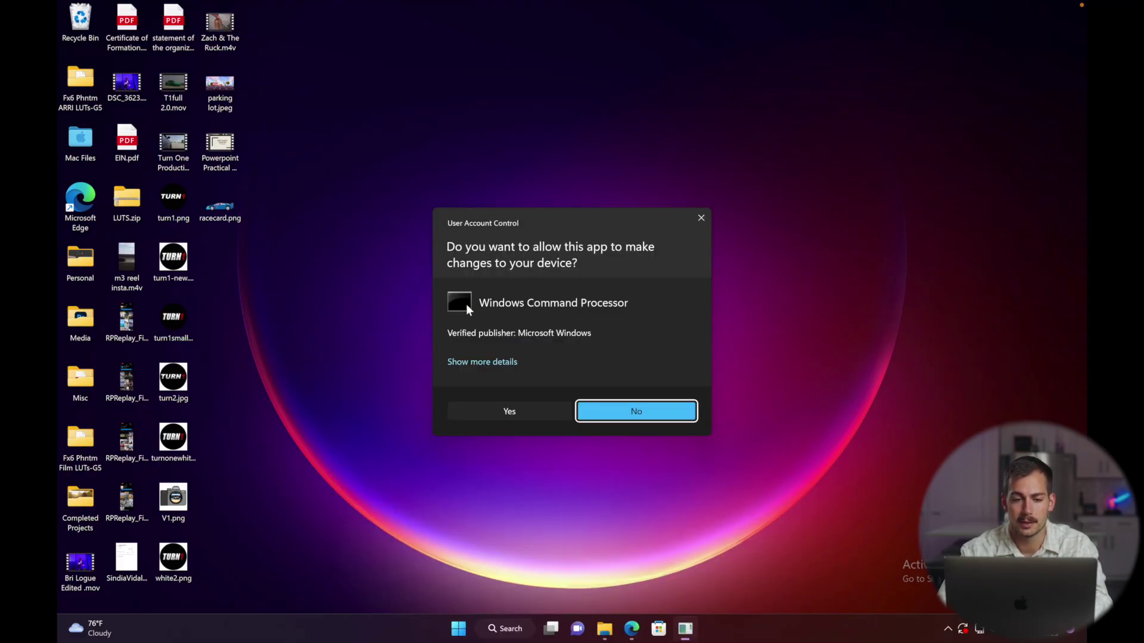
left_click(497, 411)
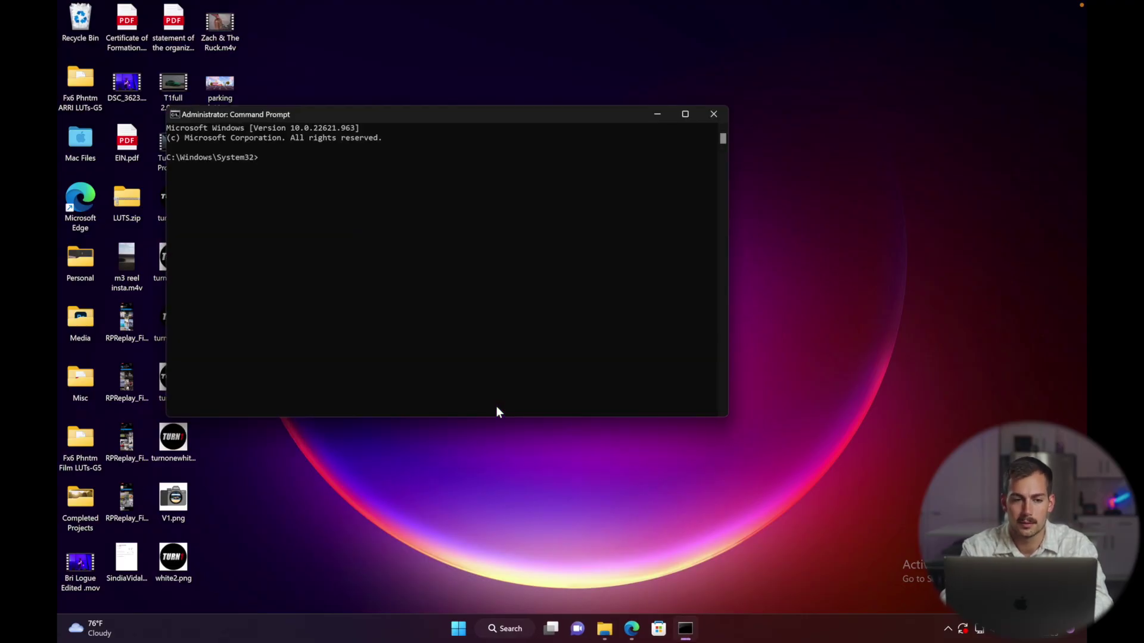
- Run msdt.exe -id DeviceDiagnostic to open the Hardware and Devices troubleshooter
type("msdt.exe -")
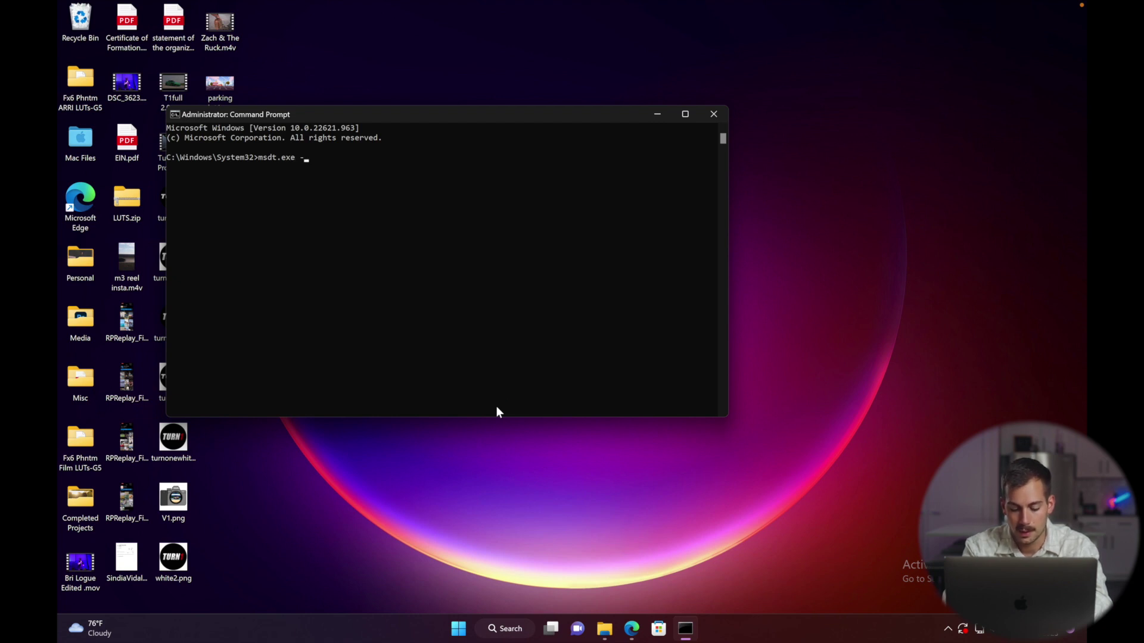
type("id DeviceDiagnostic")
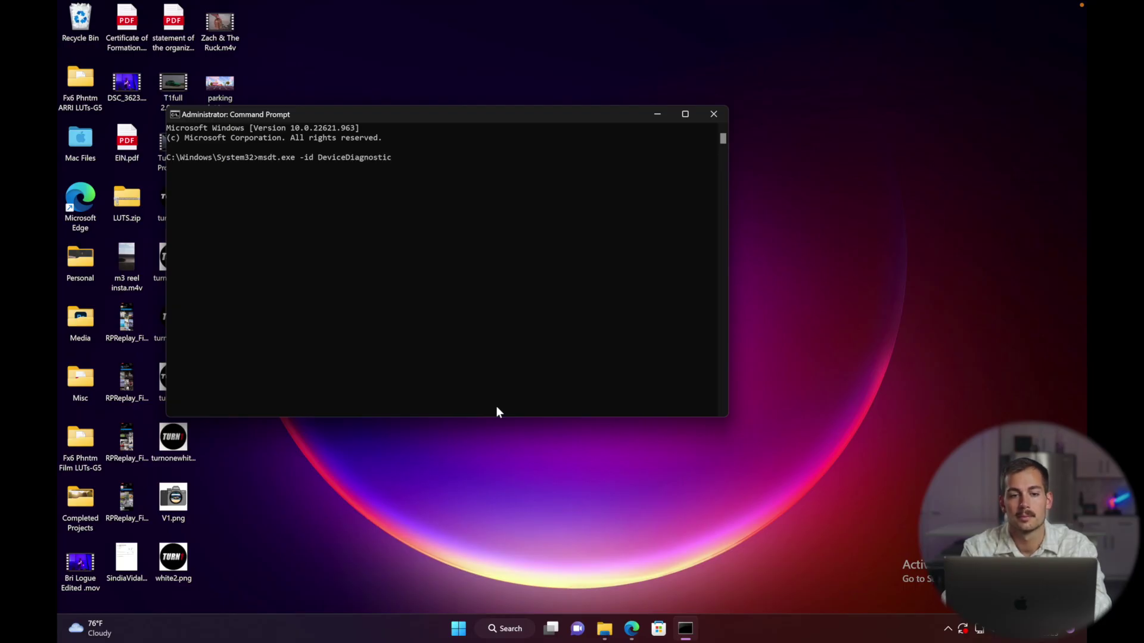
key("Return")
mouse_move(498, 182)
left_mouse_down()
mouse_move(573, 156)
mouse_move(603, 177)
mouse_move(615, 157)
left_mouse_up()
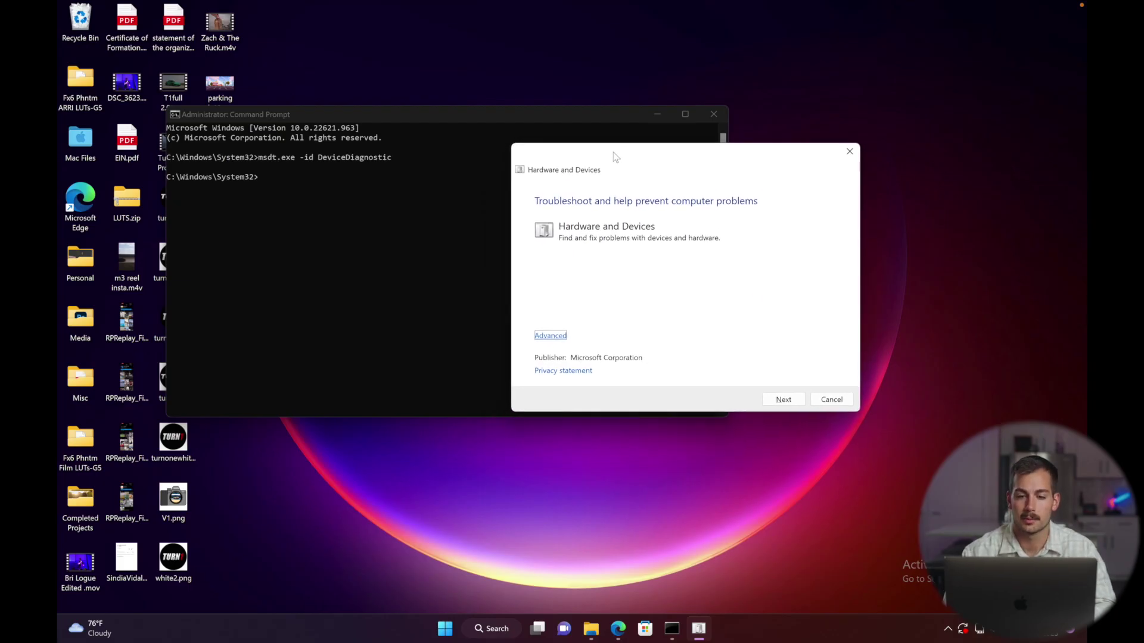
- Scan for hardware problems, apply the suggested driver fix, and close Command Prompt
left_click(782, 400)
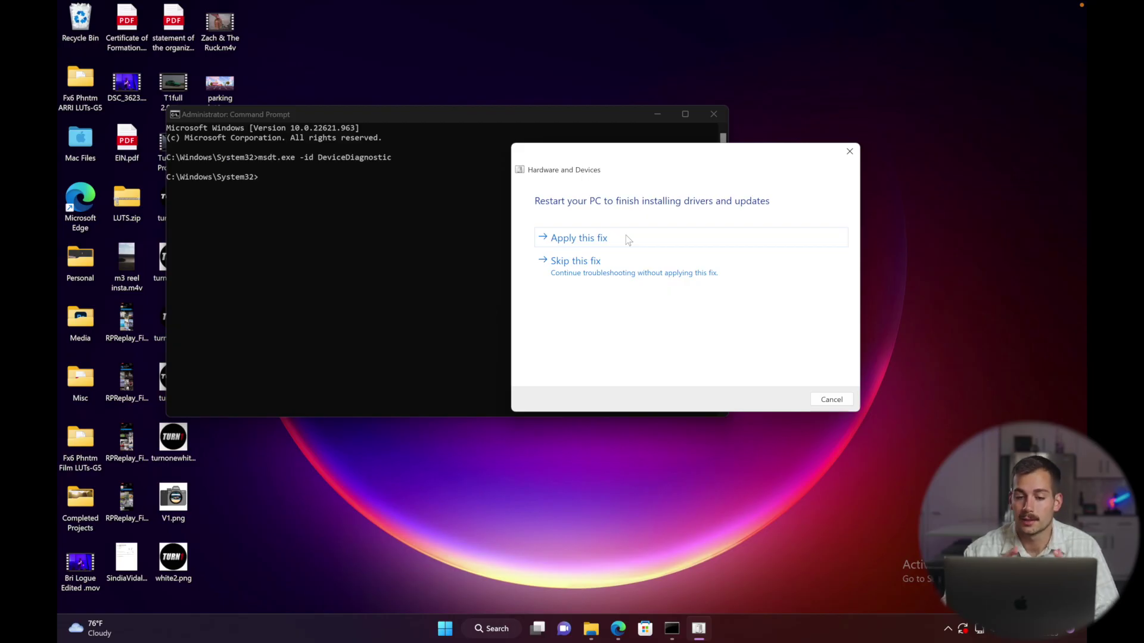
left_click(613, 238)
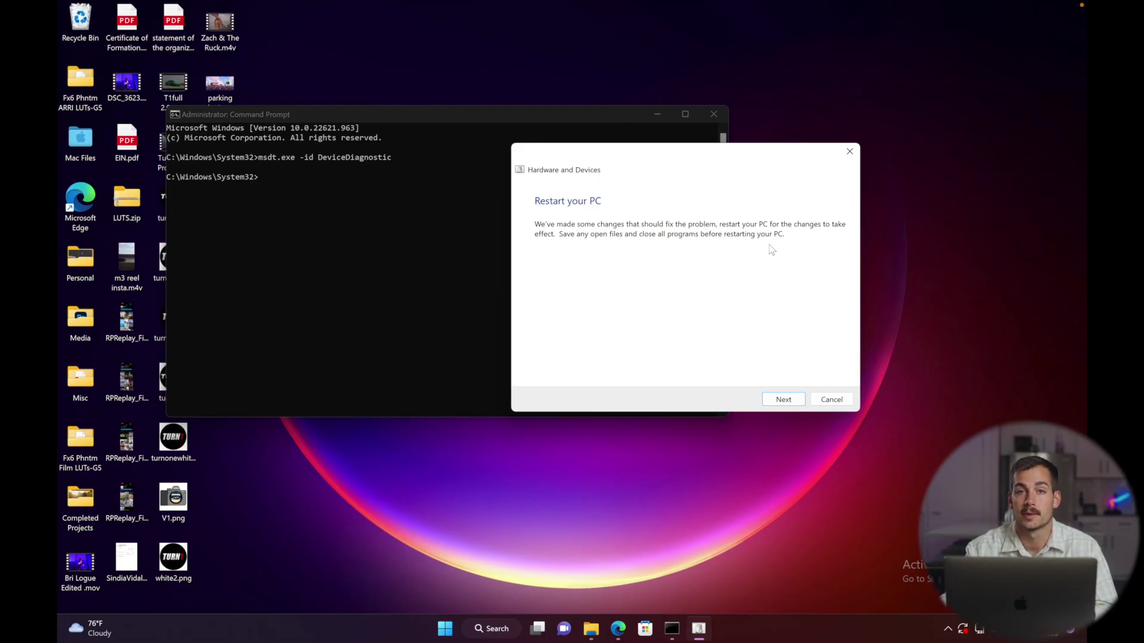
left_click(715, 112)
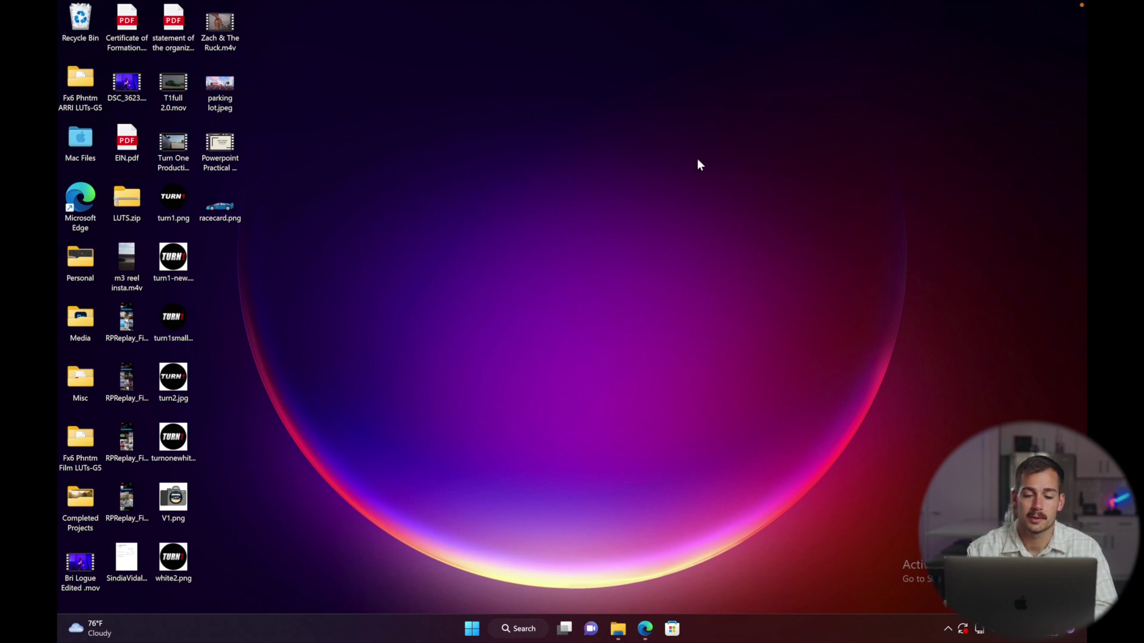
left_click(472, 630)
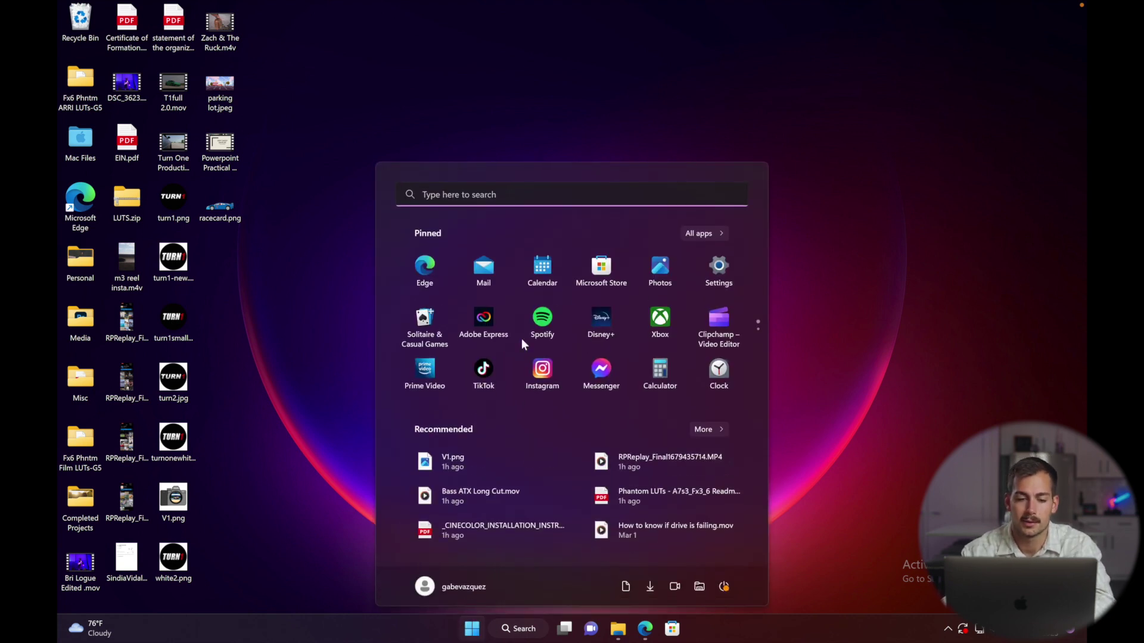
type("disk man")
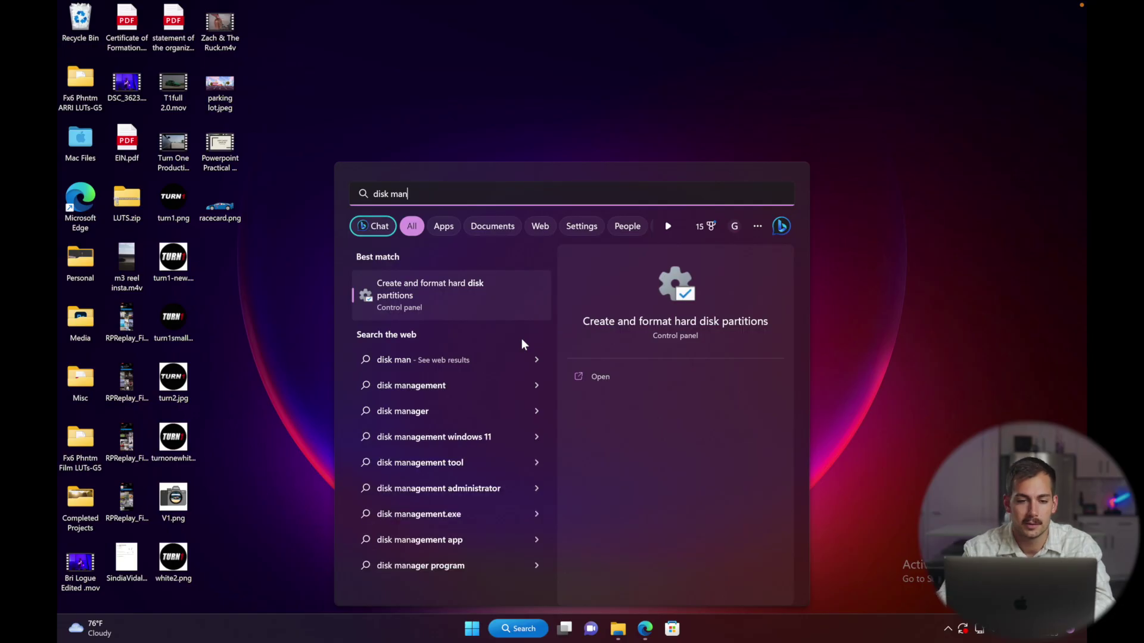
left_click(416, 284)
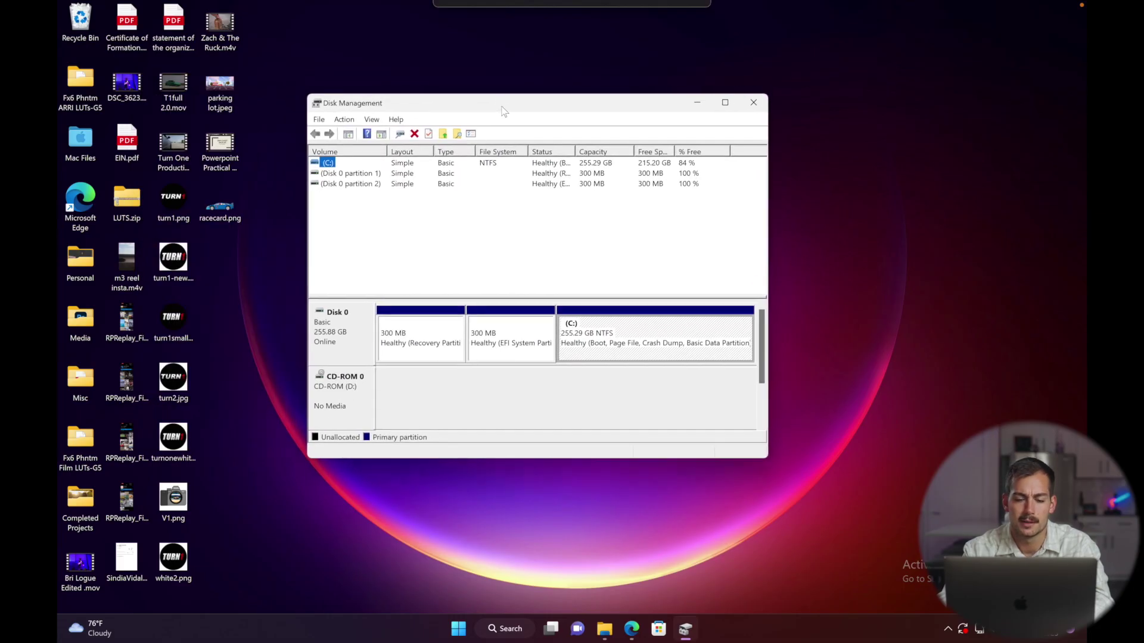
left_click_drag(473, 90, 504, 110)
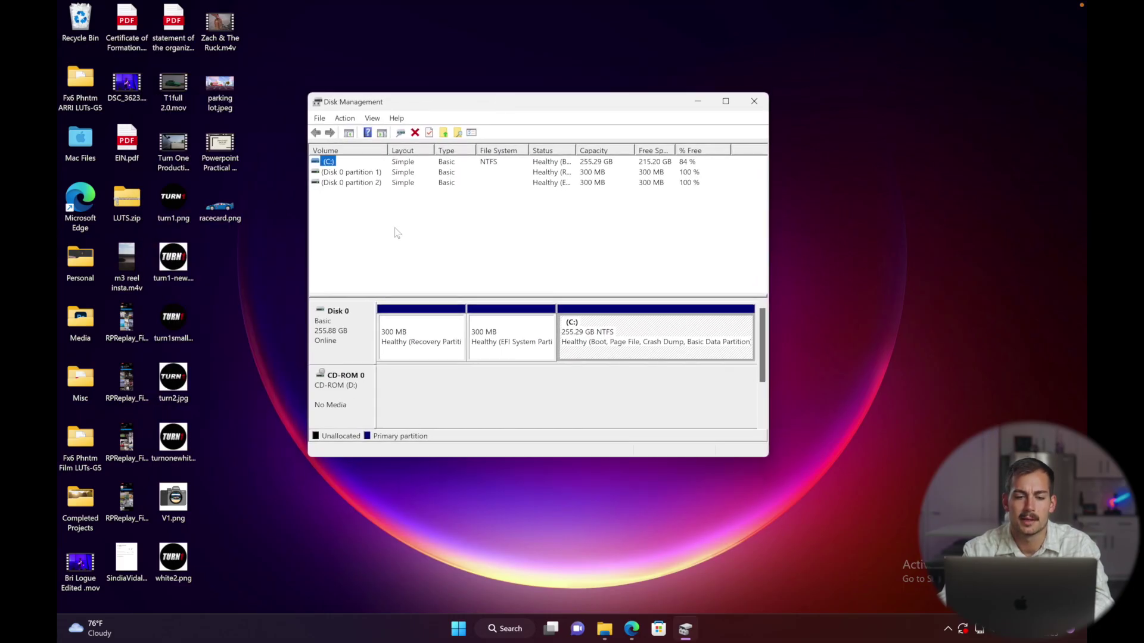
right_click(338, 327)
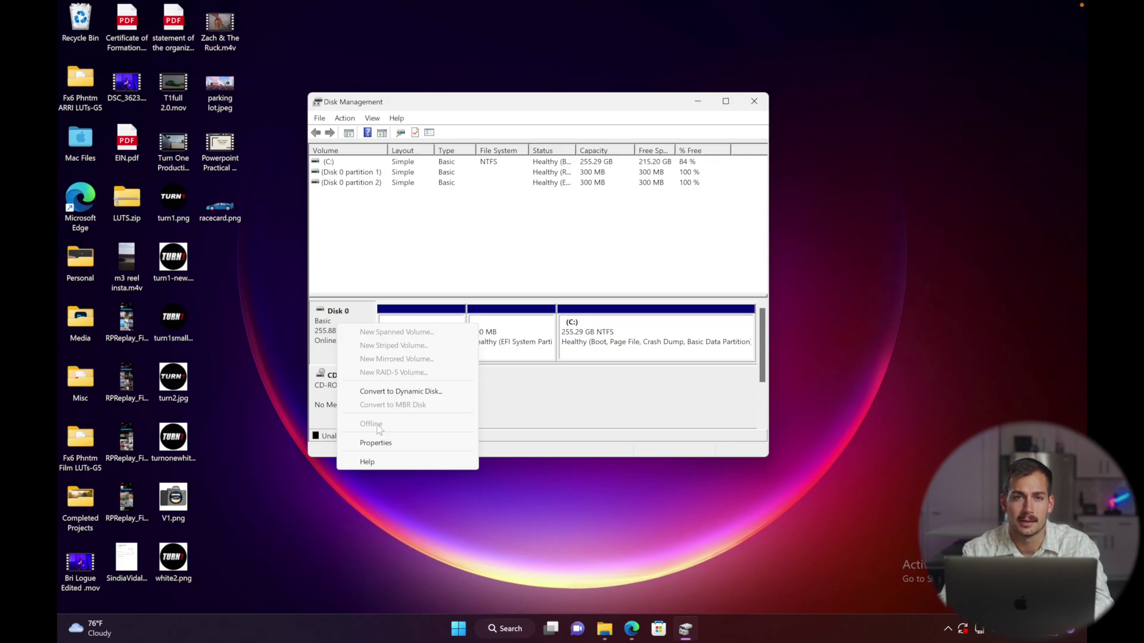
left_click(754, 101)
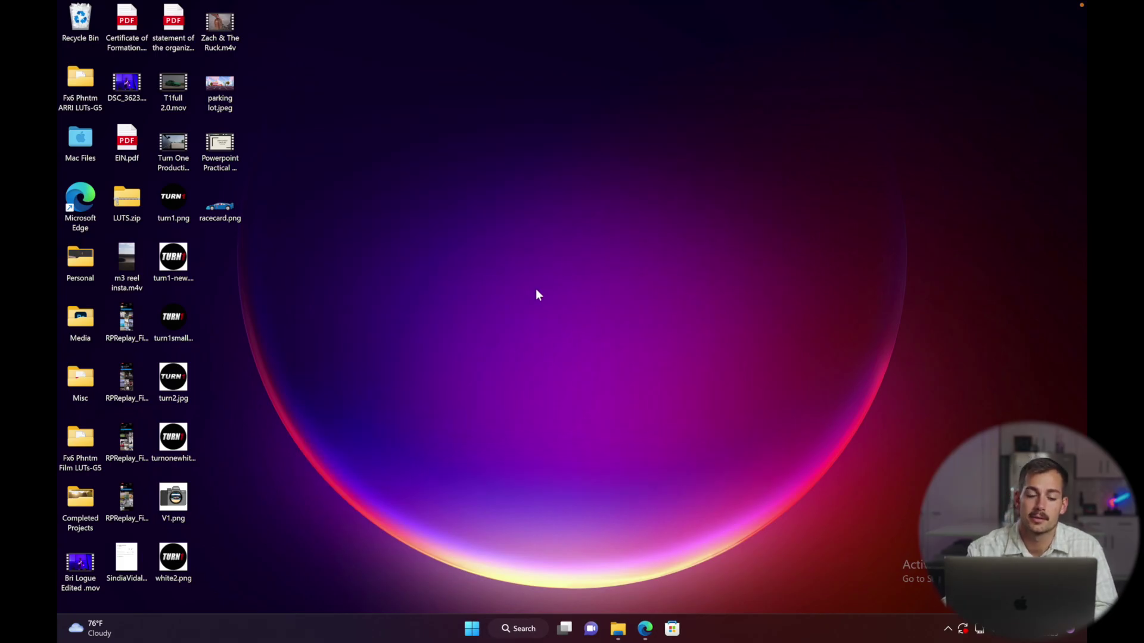
- In Disk Management, open Change Drive Letter and Paths for C: and confirm adding a drive letter or path
right_click(472, 629)
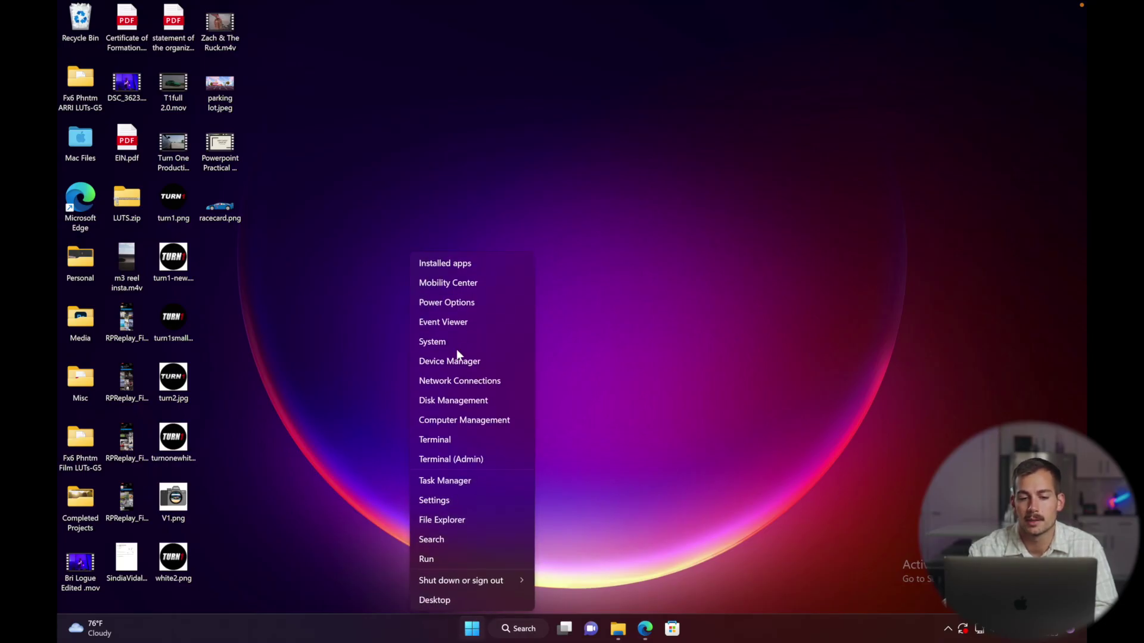
left_click(441, 401)
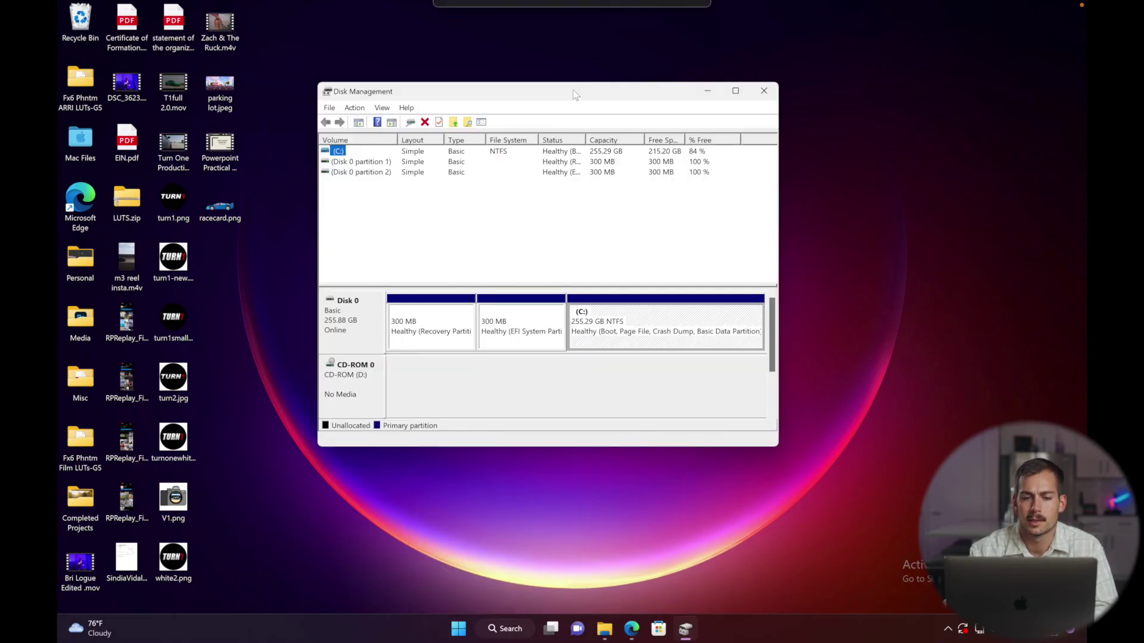
right_click(512, 335)
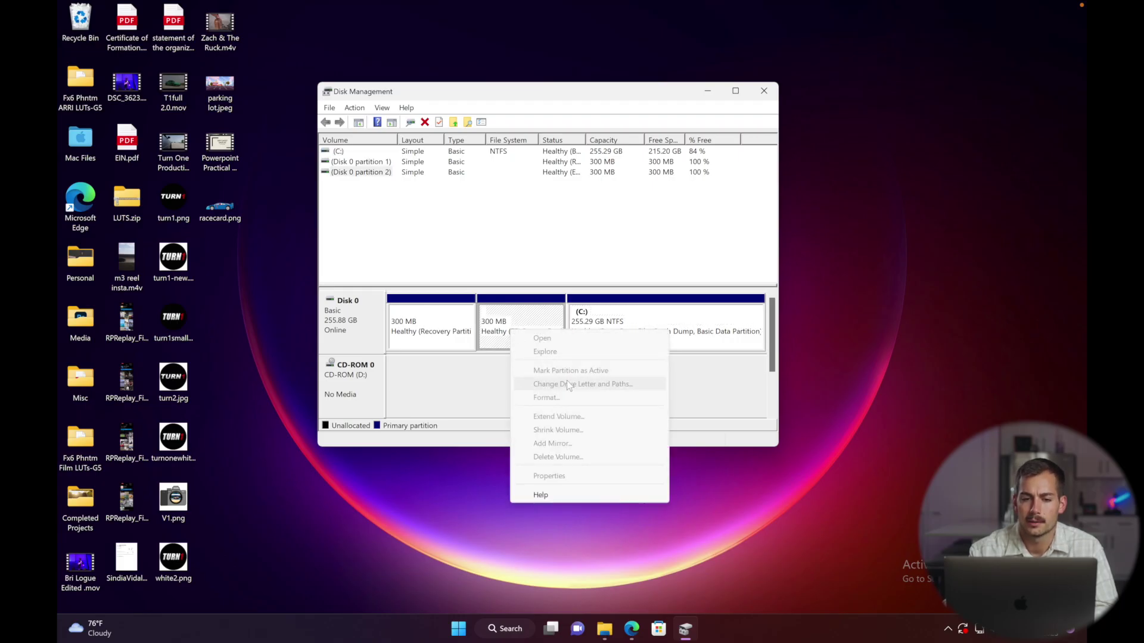
right_click(625, 306)
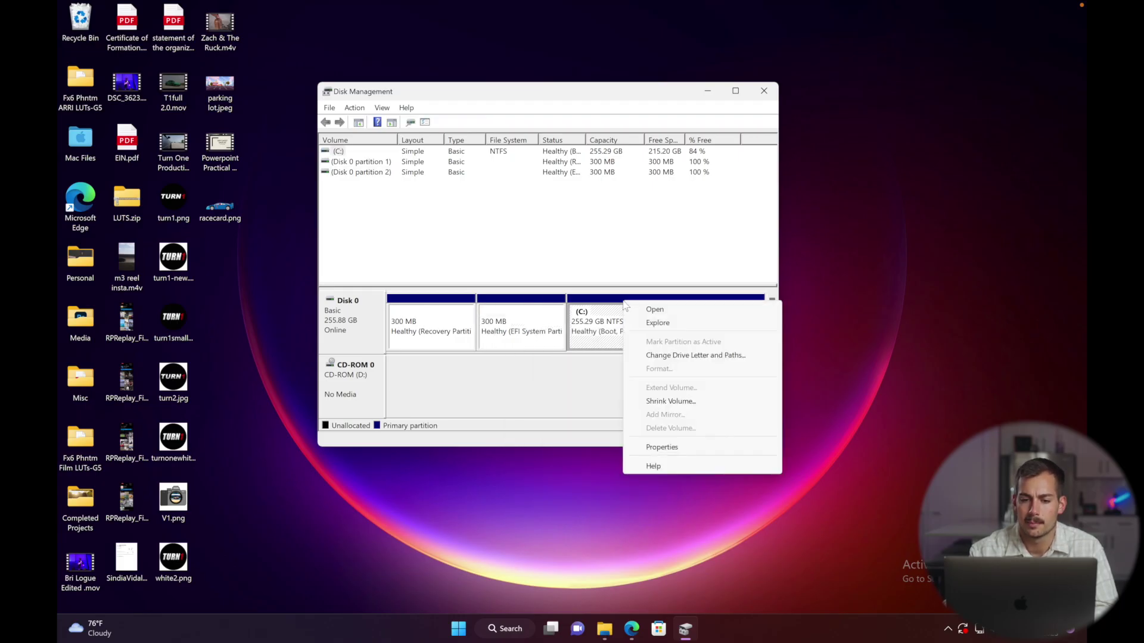
left_click(668, 355)
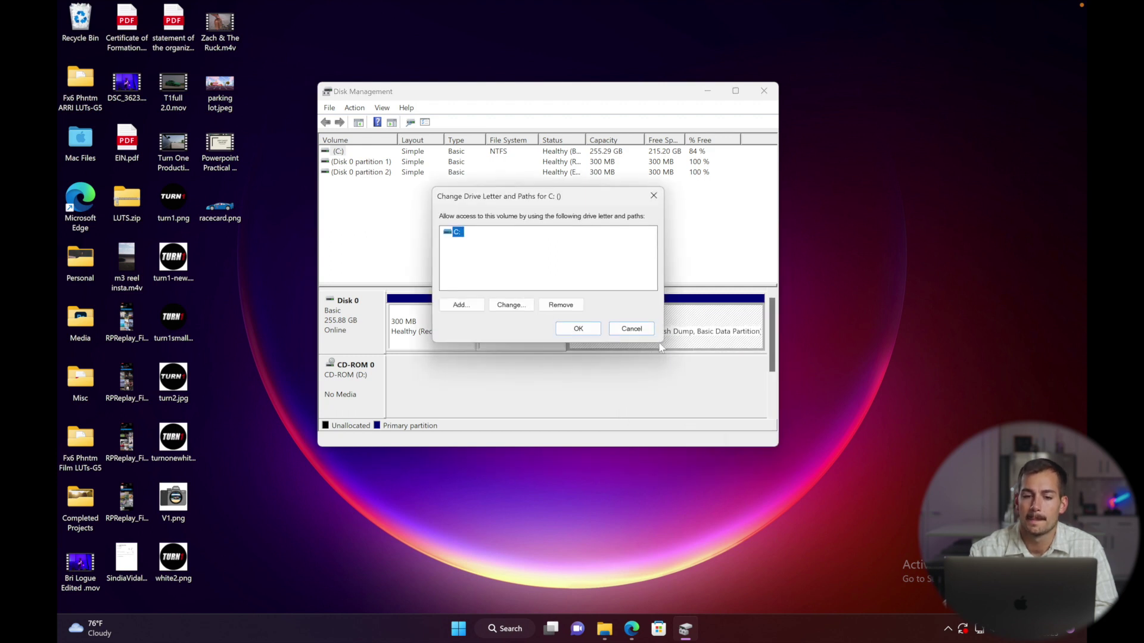
left_click(460, 304)
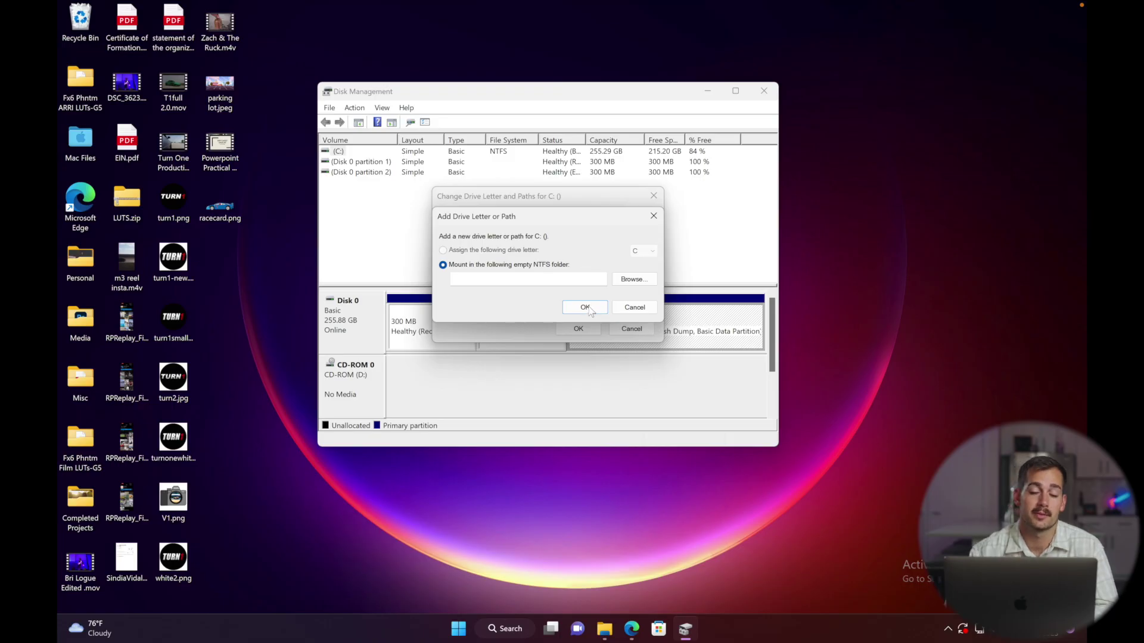
left_click(584, 307)
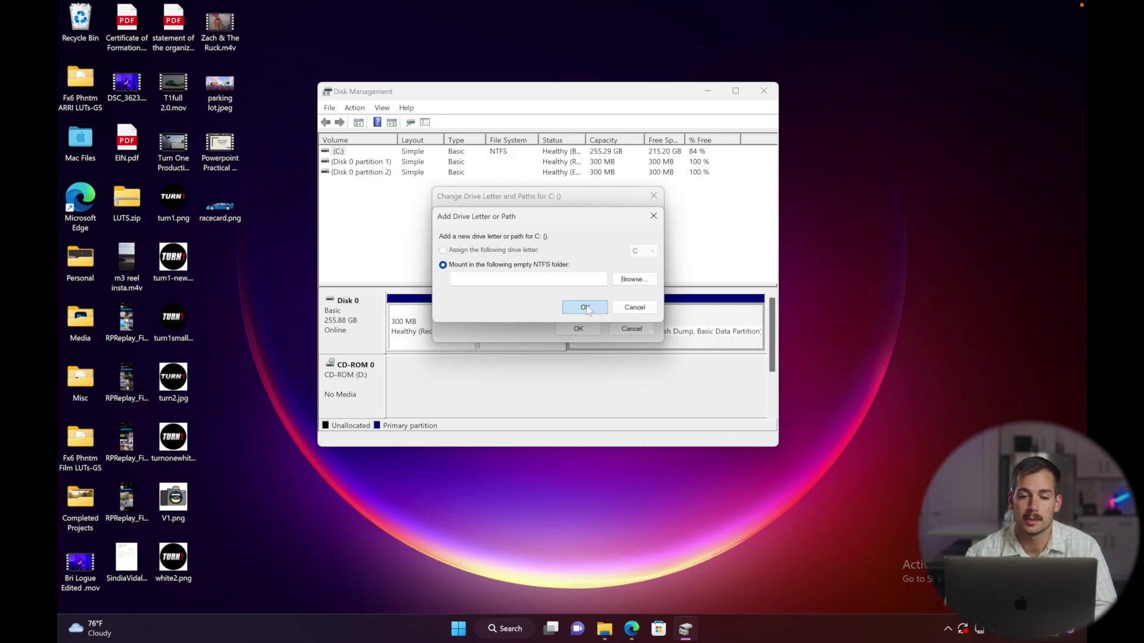